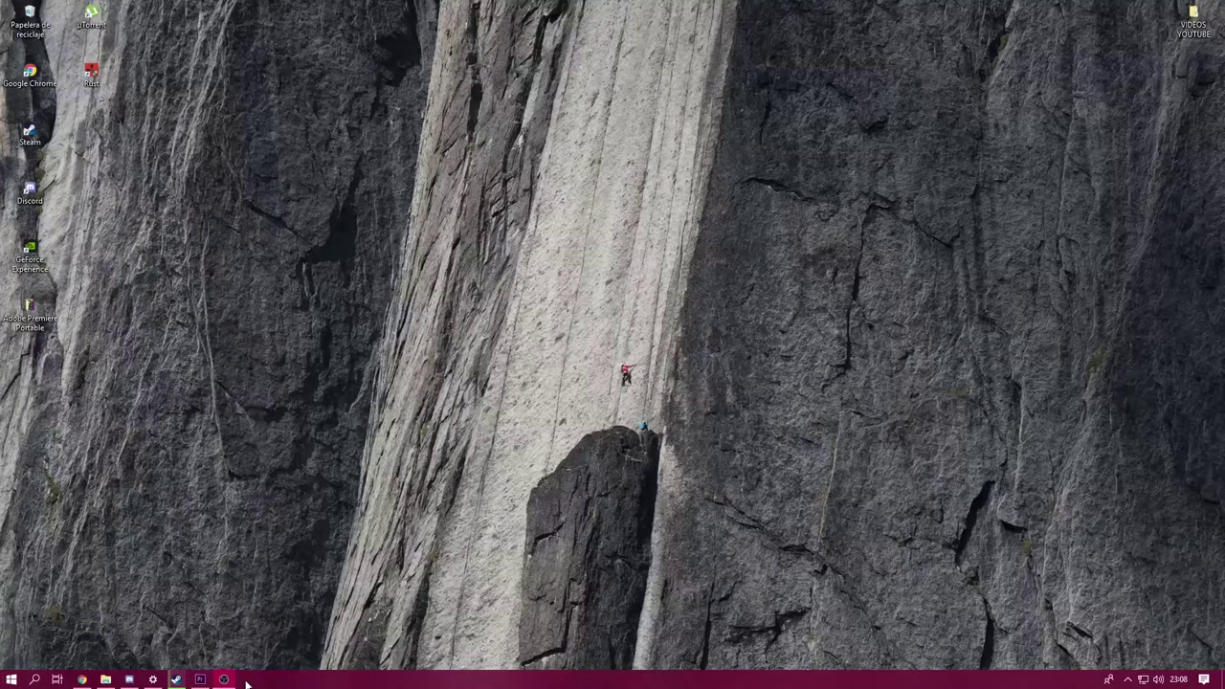
Download Rust.rar from the MEGA page and open the downloaded archive in WinRAR.
{"action": "left_click", "coordinate": [82, 680]}
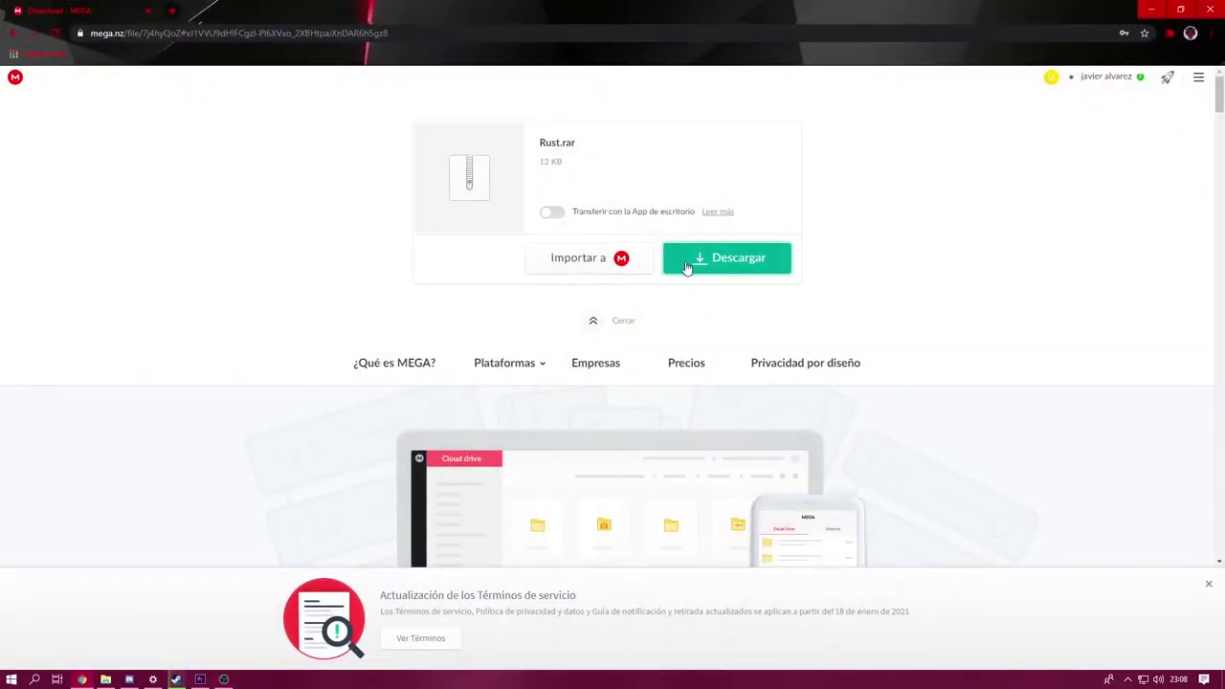
{"action": "left_click", "coordinate": [685, 267]}
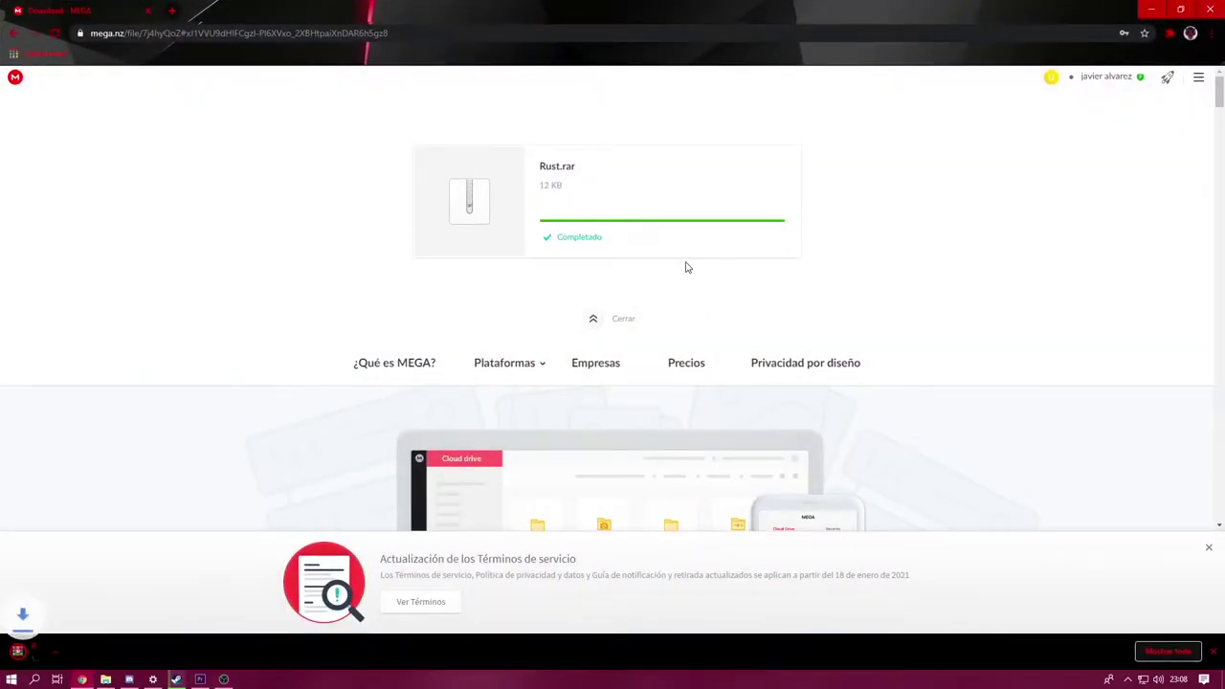
{"action": "left_click", "coordinate": [139, 653]}
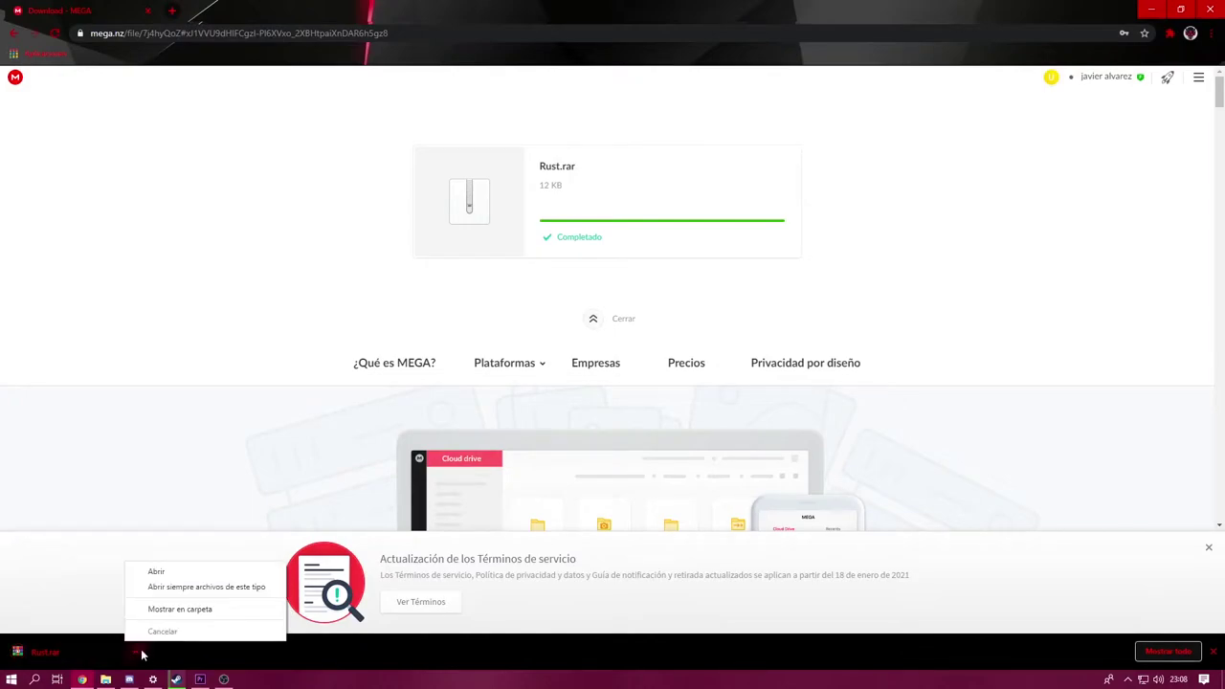
{"action": "left_click", "coordinate": [163, 572]}
Extract the Rust torrent file to the Escritorio folder, minimize the browser and close the archive.
{"action": "left_click", "coordinate": [216, 198]}
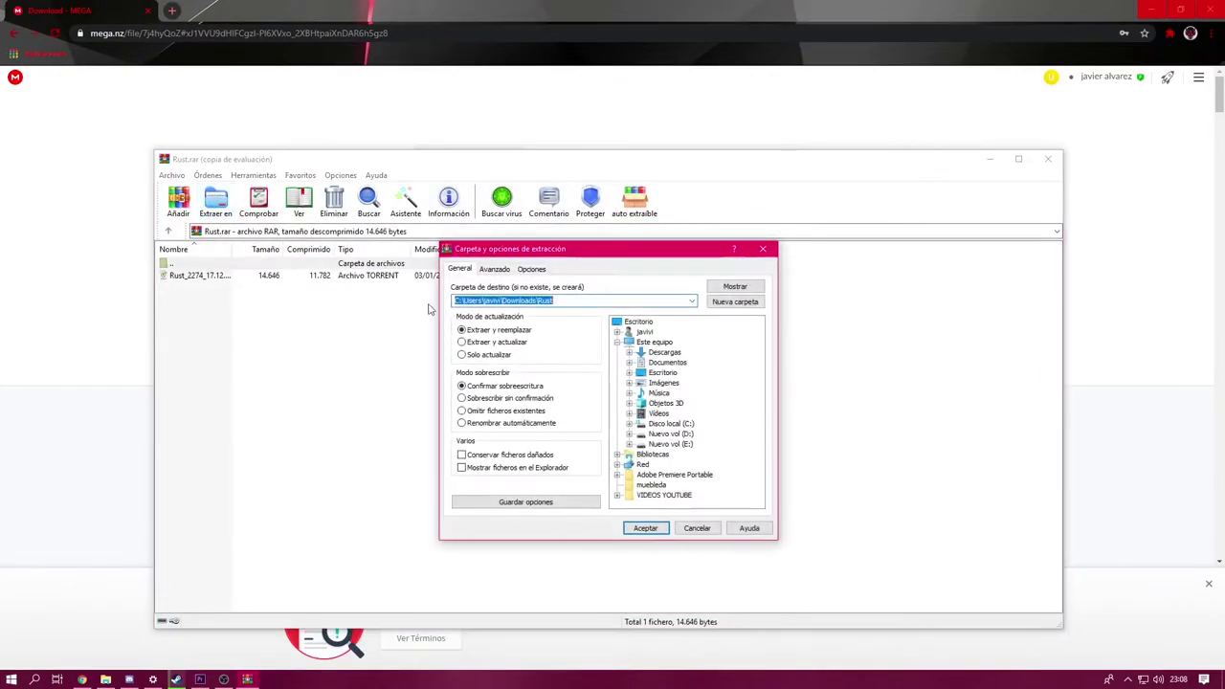
{"action": "left_click", "coordinate": [639, 321]}
{"action": "left_click", "coordinate": [645, 528]}
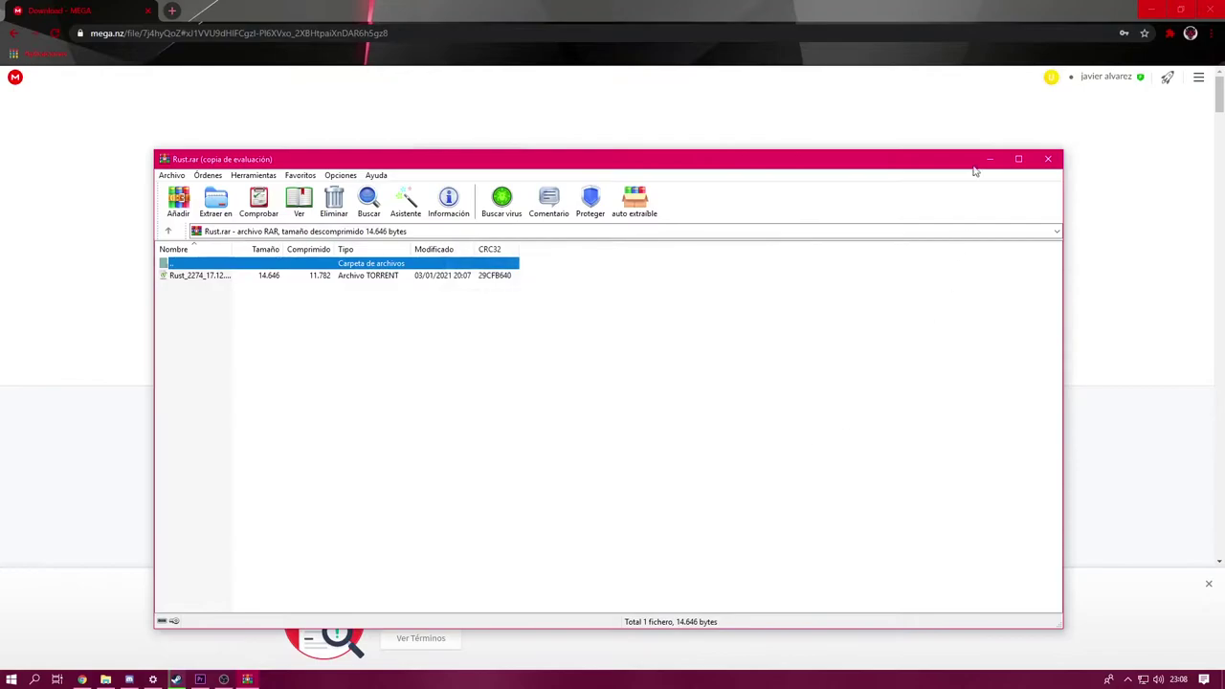
{"action": "left_click", "coordinate": [1150, 11]}
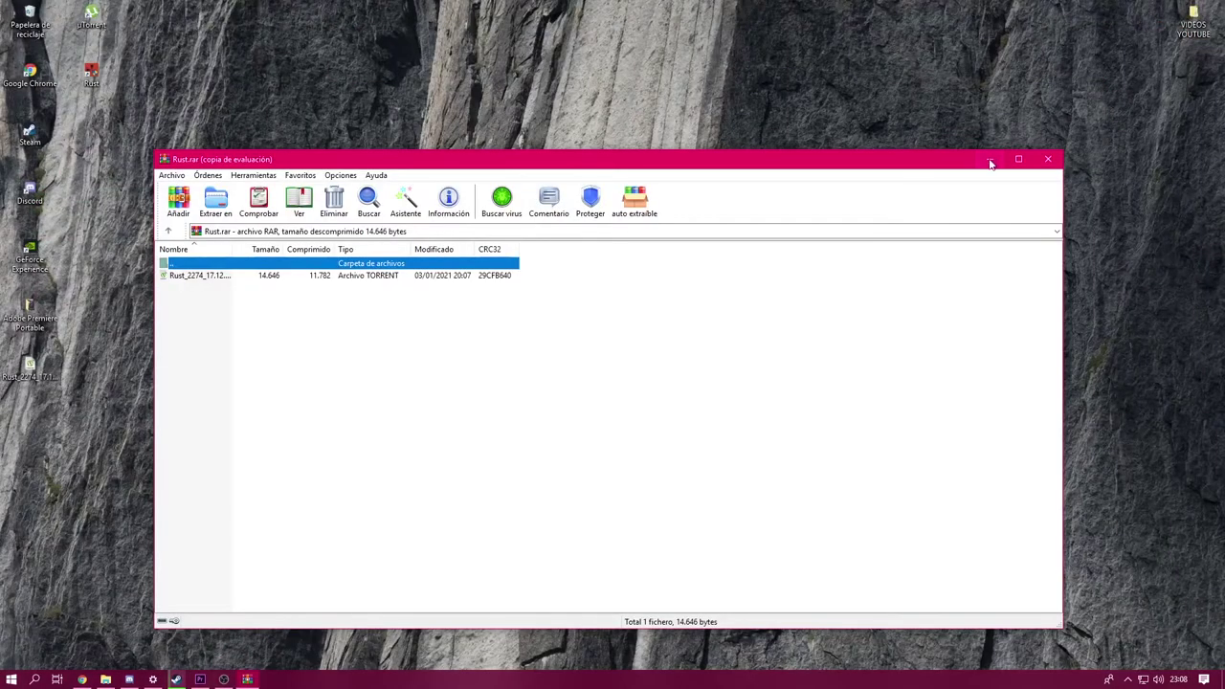
{"action": "left_click", "coordinate": [1048, 159]}
Move the Rust torrent file to an empty area of the desktop and open it in µTorrent, accepting its built-in trackers.
{"action": "left_click_drag", "start_coordinate": [34, 383], "coordinate": [713, 103]}
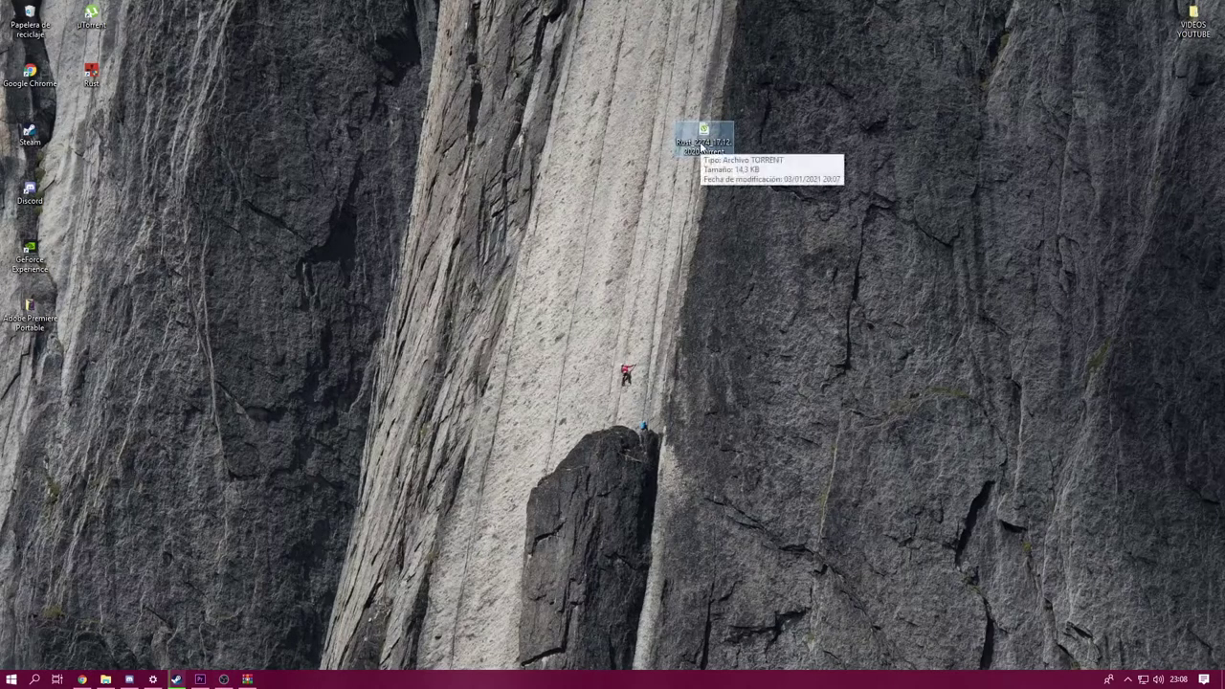
{"action": "right_click", "coordinate": [699, 142]}
{"action": "left_click", "coordinate": [747, 153]}
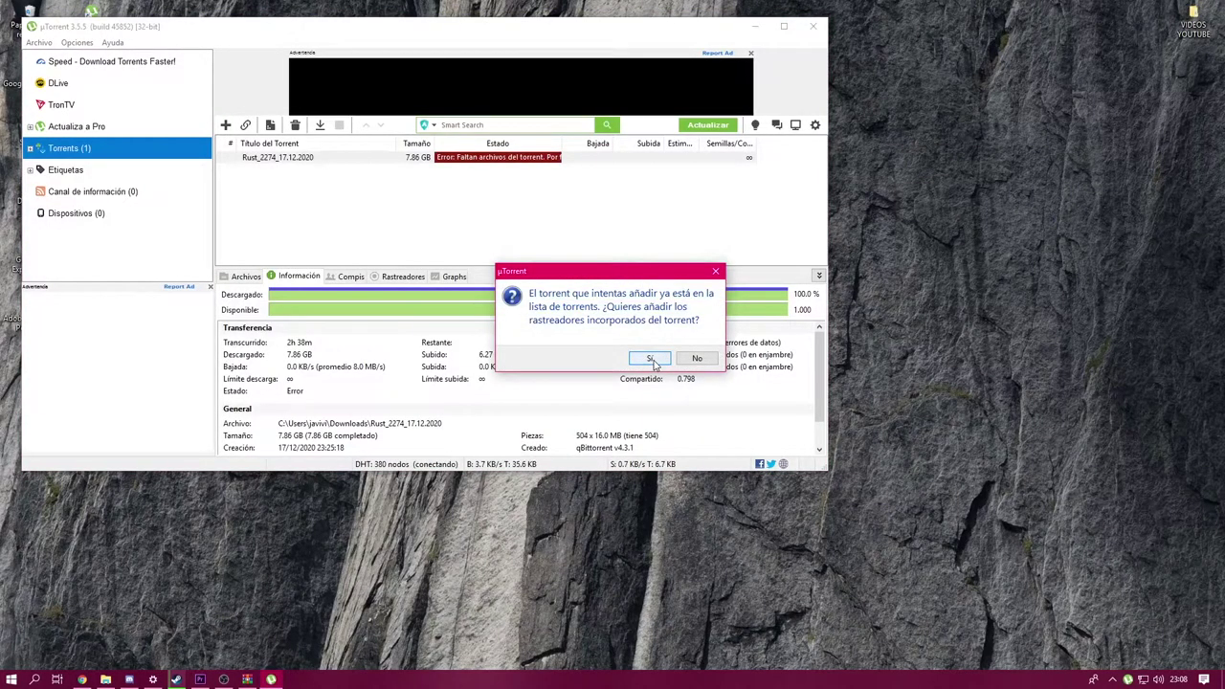
{"action": "left_click", "coordinate": [650, 360]}
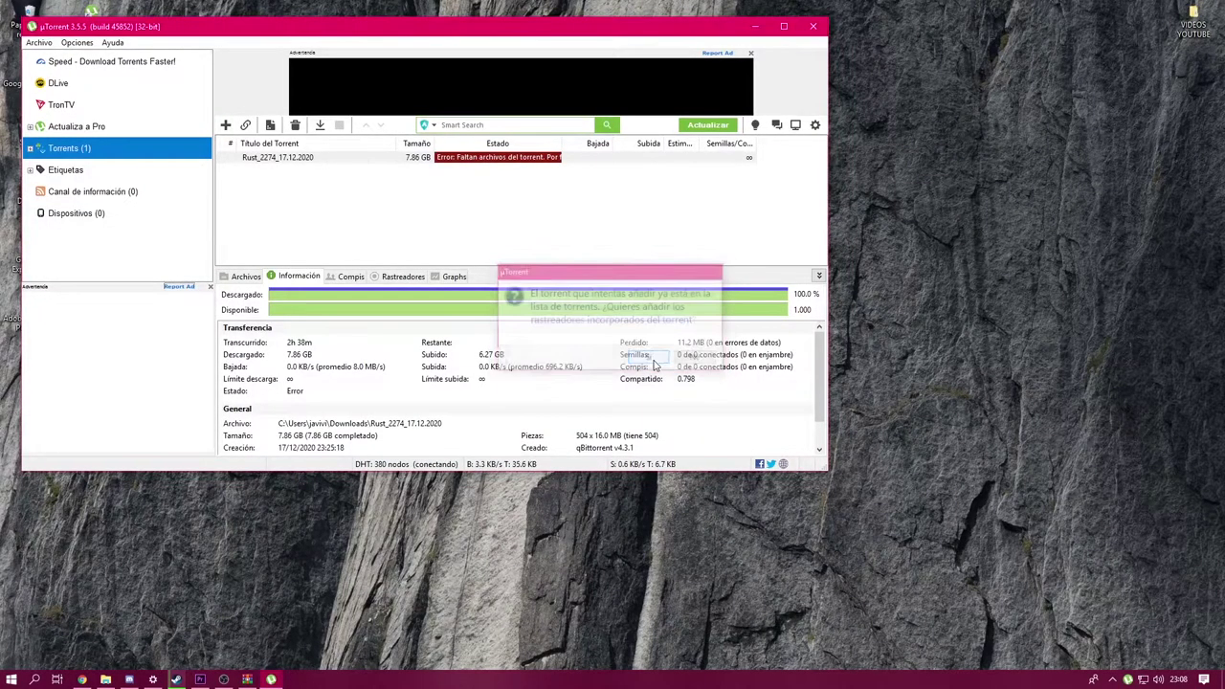
Remove the existing Rust_2274_17.12.2020 entry from the torrent list, deleting only the torrent, and dismiss the privacy notice.
{"action": "right_click", "coordinate": [537, 162]}
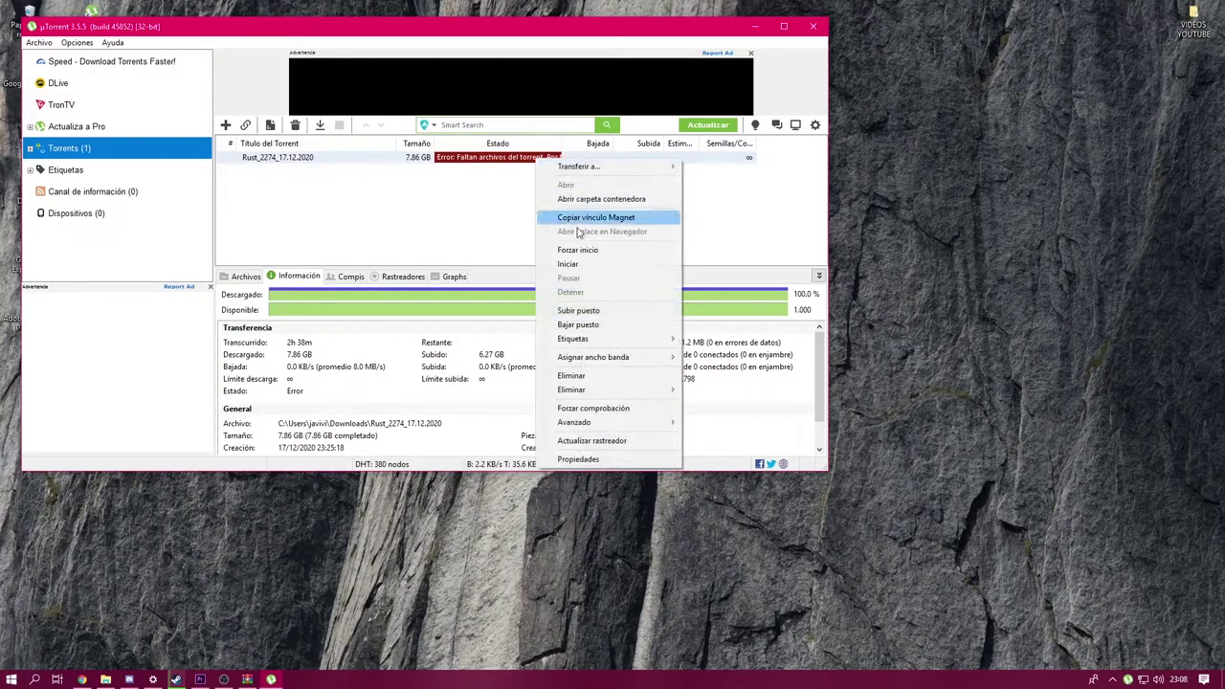
{"action": "mouse_move", "coordinate": [606, 391]}
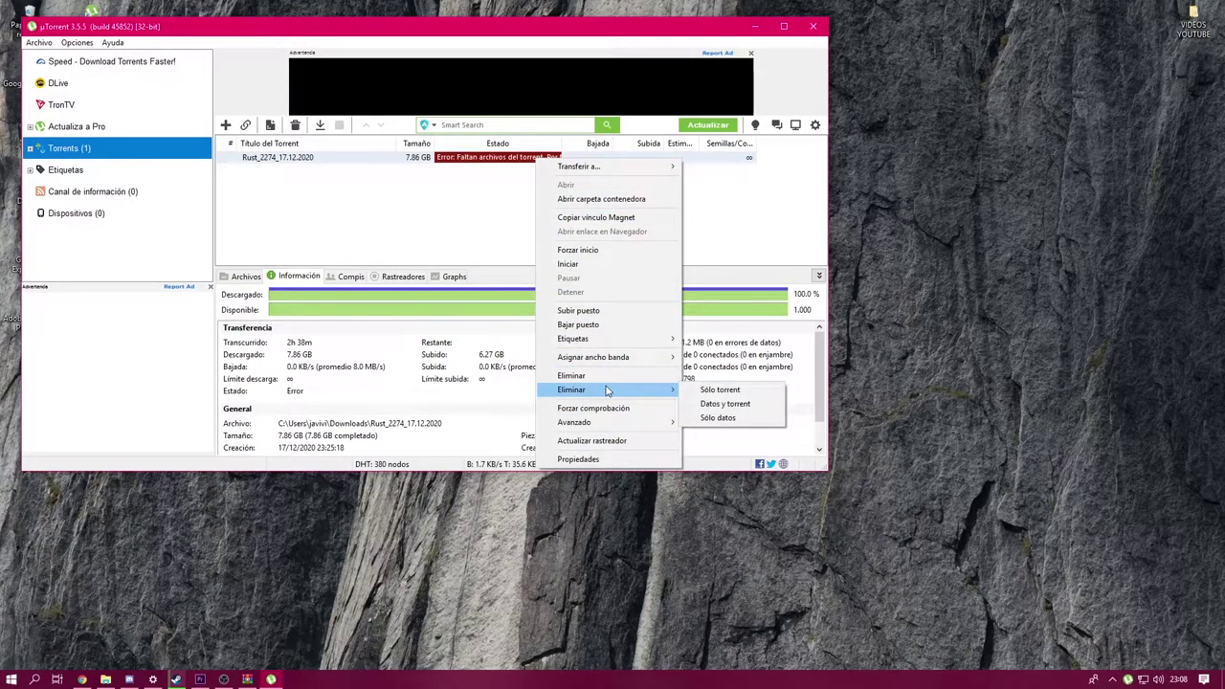
{"action": "left_click", "coordinate": [720, 390]}
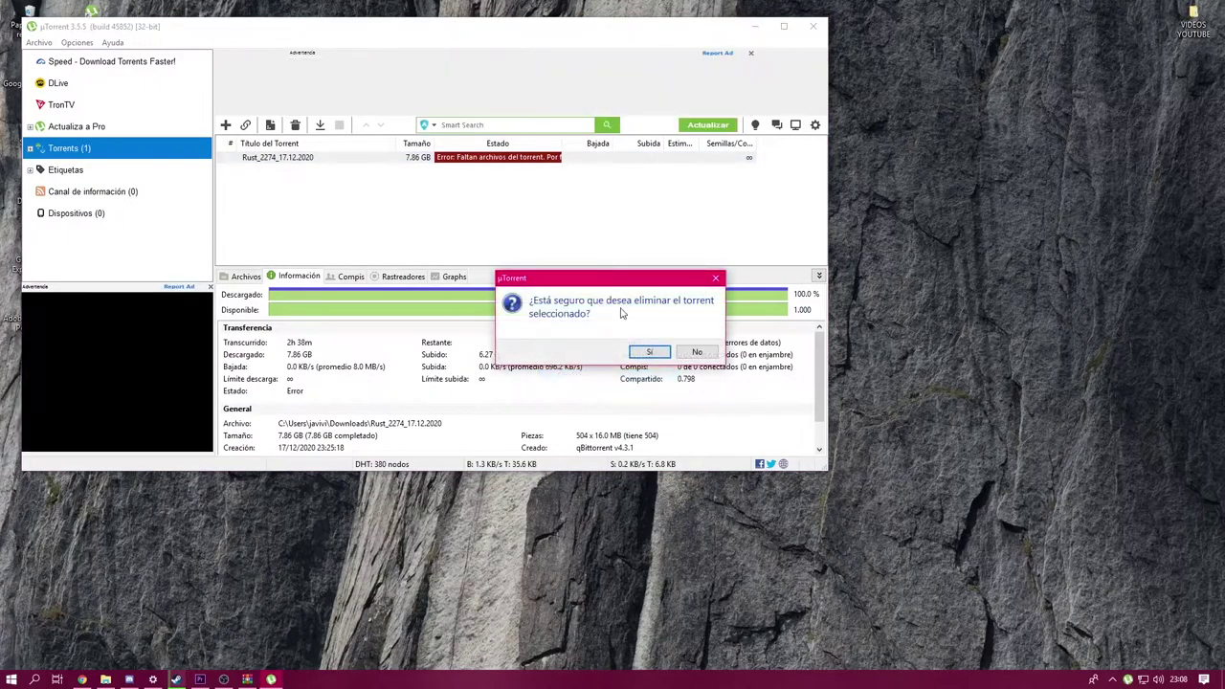
{"action": "left_click", "coordinate": [643, 352]}
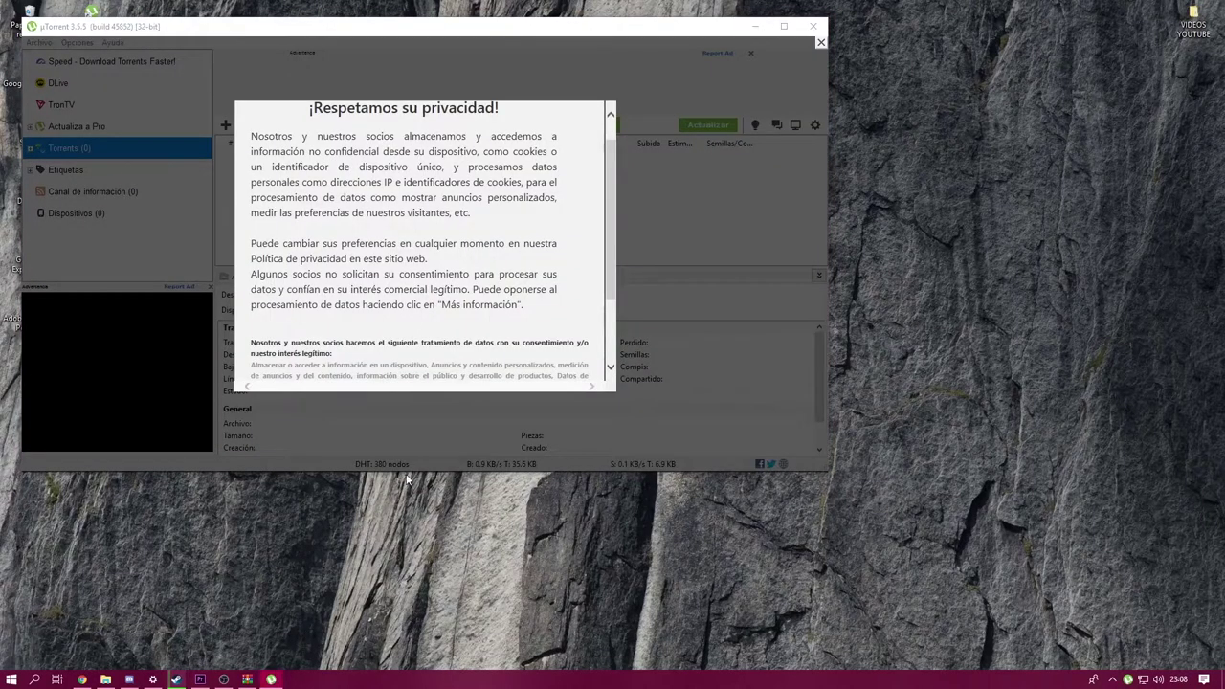
{"action": "left_click", "coordinate": [820, 42]}
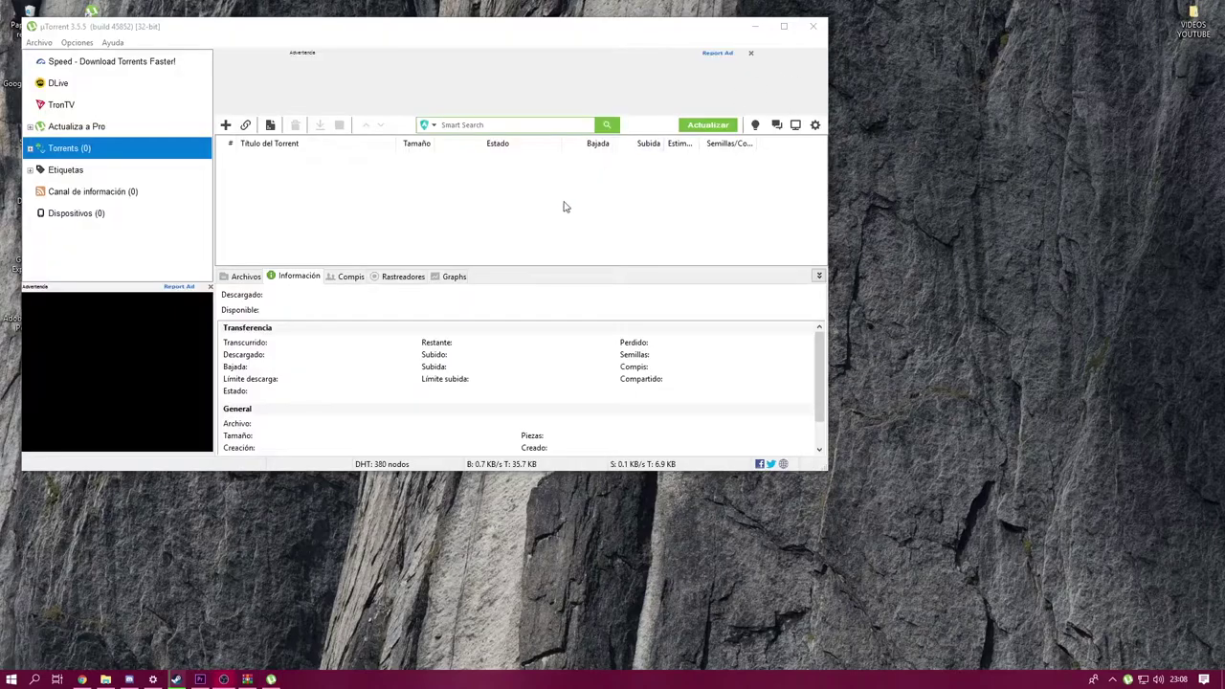
Add the Rust torrent file from the desktop to µTorrent with the default Downloads location and close the speed-boost promotion.
{"action": "left_click_drag", "start_coordinate": [530, 29], "coordinate": [771, 167]}
{"action": "left_click", "coordinate": [704, 136]}
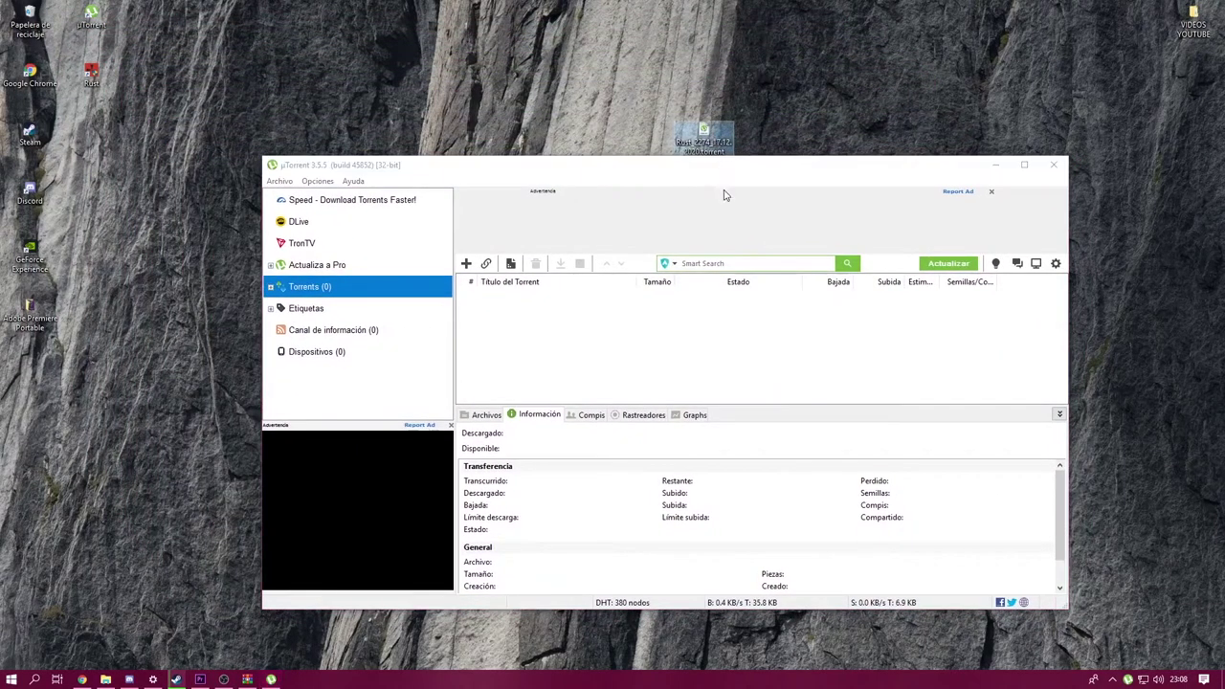
{"action": "left_click_drag", "start_coordinate": [727, 327], "coordinate": [728, 324]}
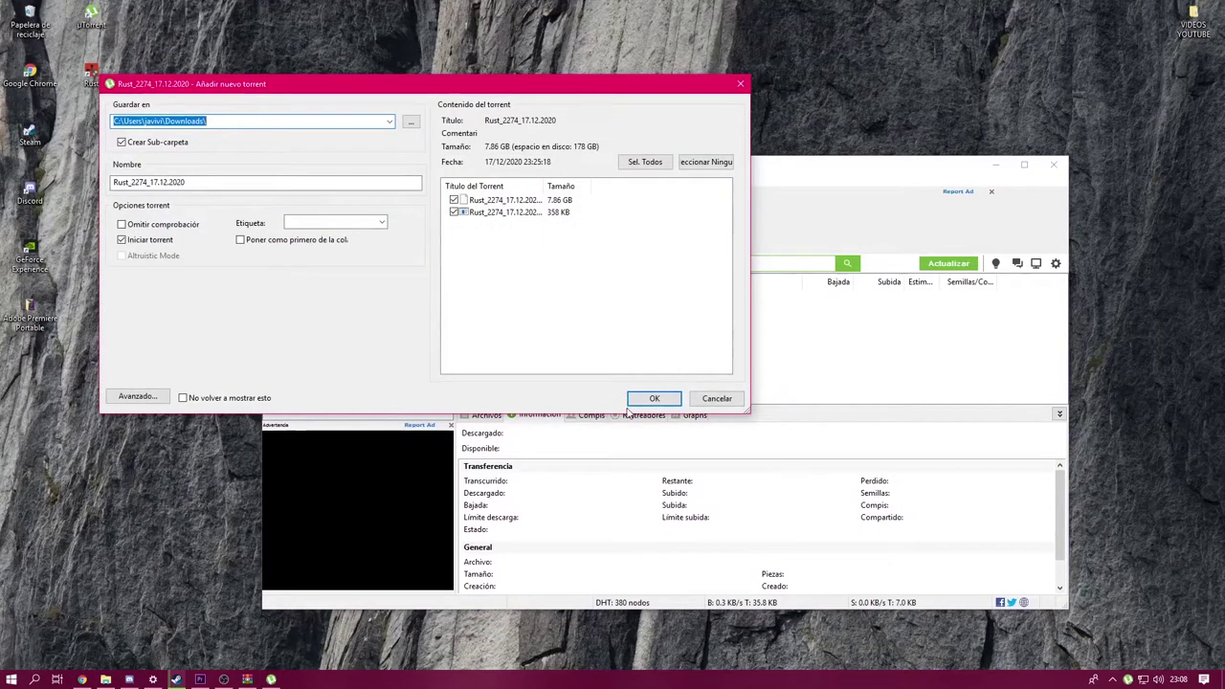
{"action": "left_click", "coordinate": [654, 400]}
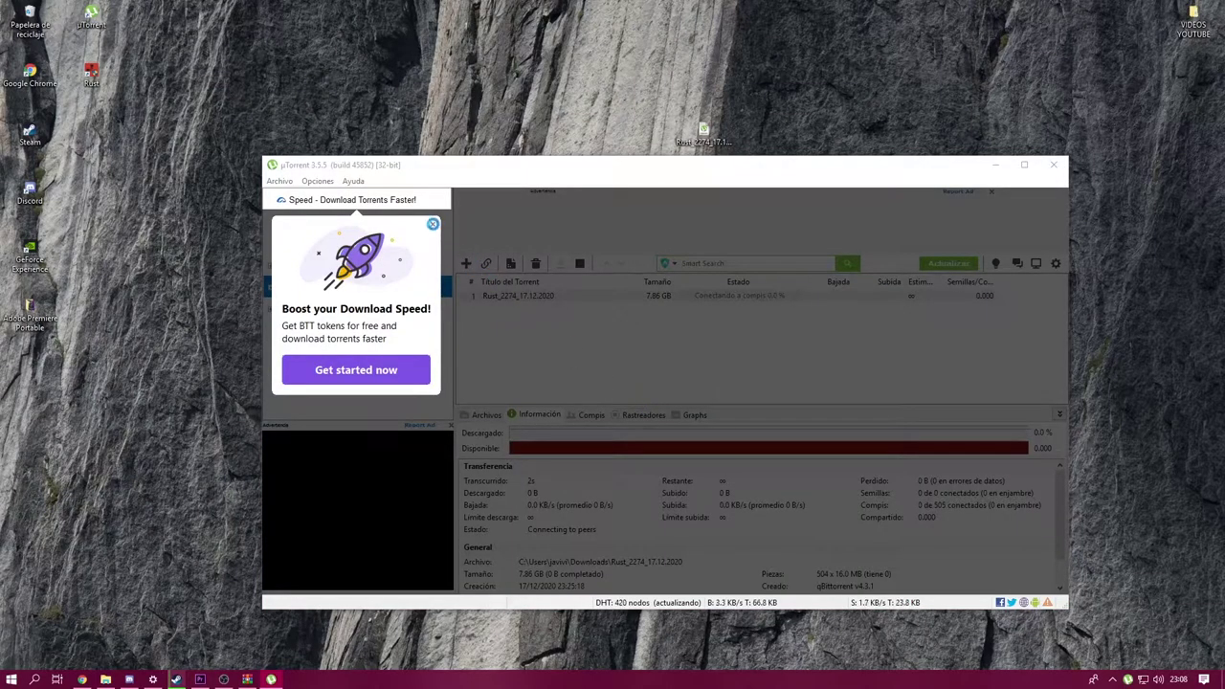
{"action": "left_click", "coordinate": [433, 226]}
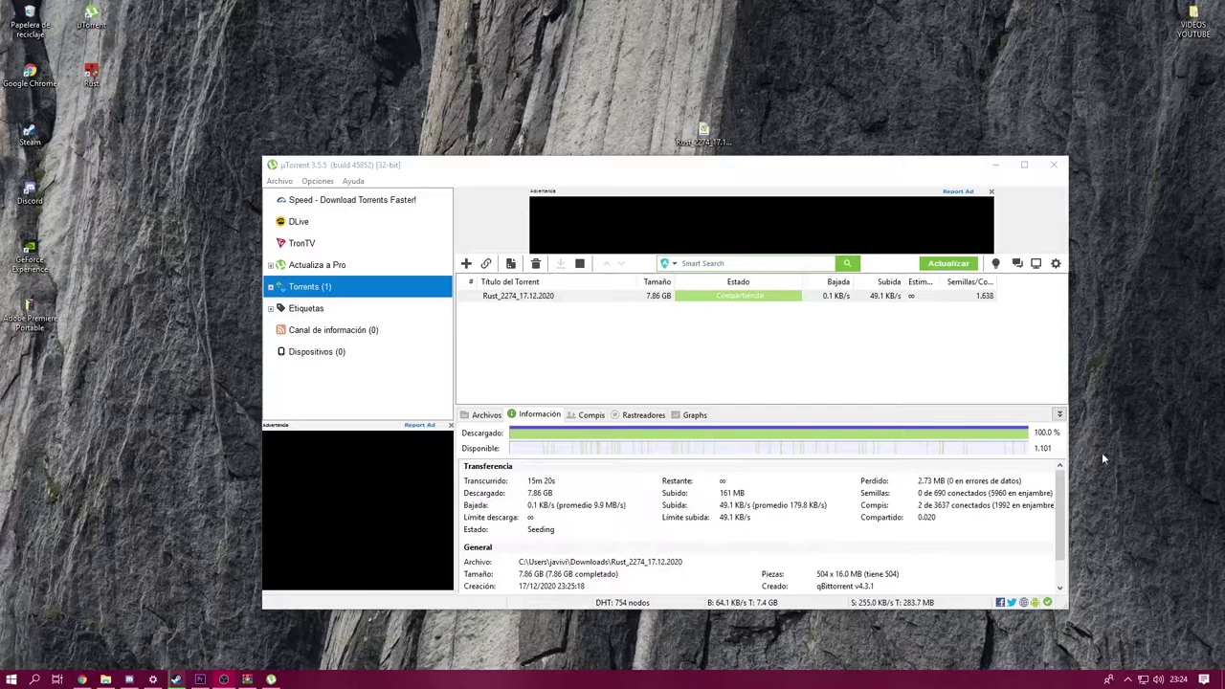
Open the folder containing the downloaded Rust_2274_17.12.2020 torrent files.
{"action": "left_click", "coordinate": [736, 302]}
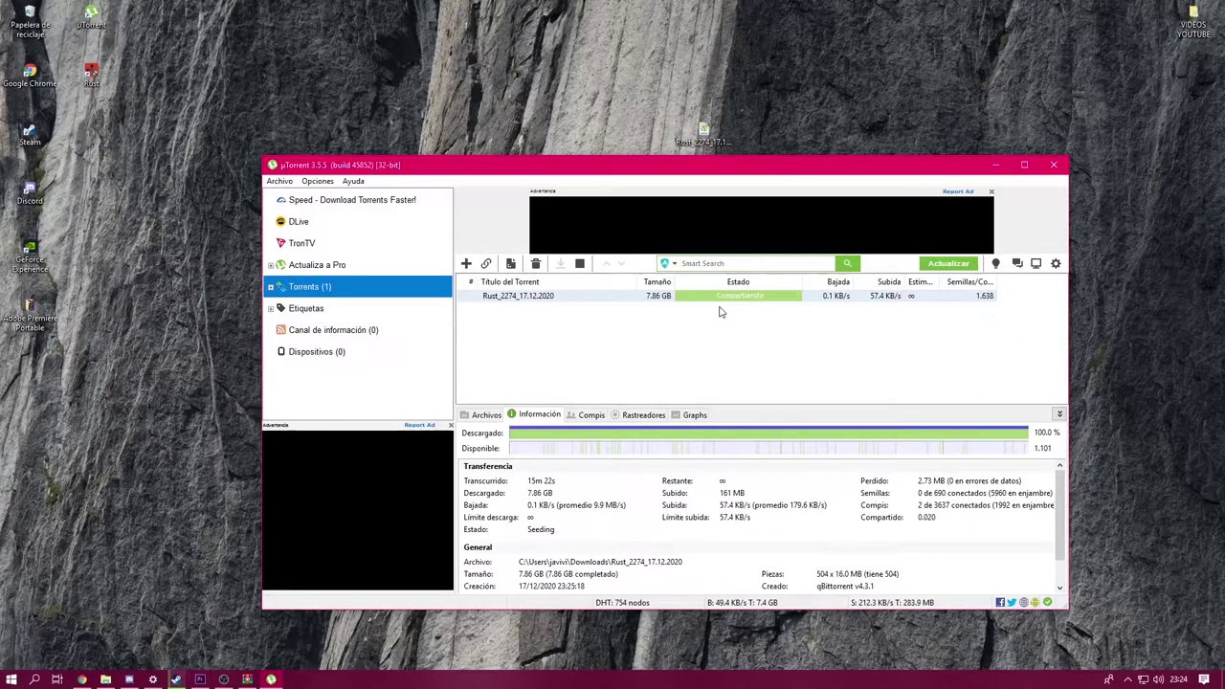
{"action": "right_click", "coordinate": [726, 303]}
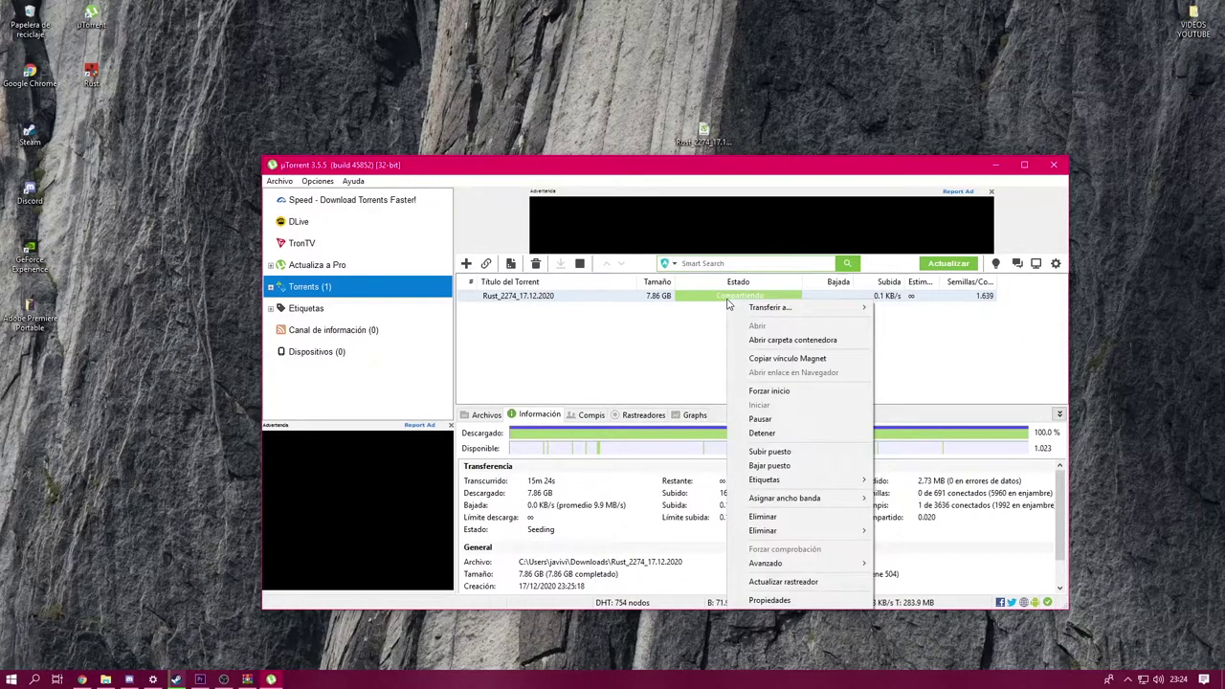
{"action": "left_click", "coordinate": [770, 340]}
{"action": "left_click", "coordinate": [617, 415]}
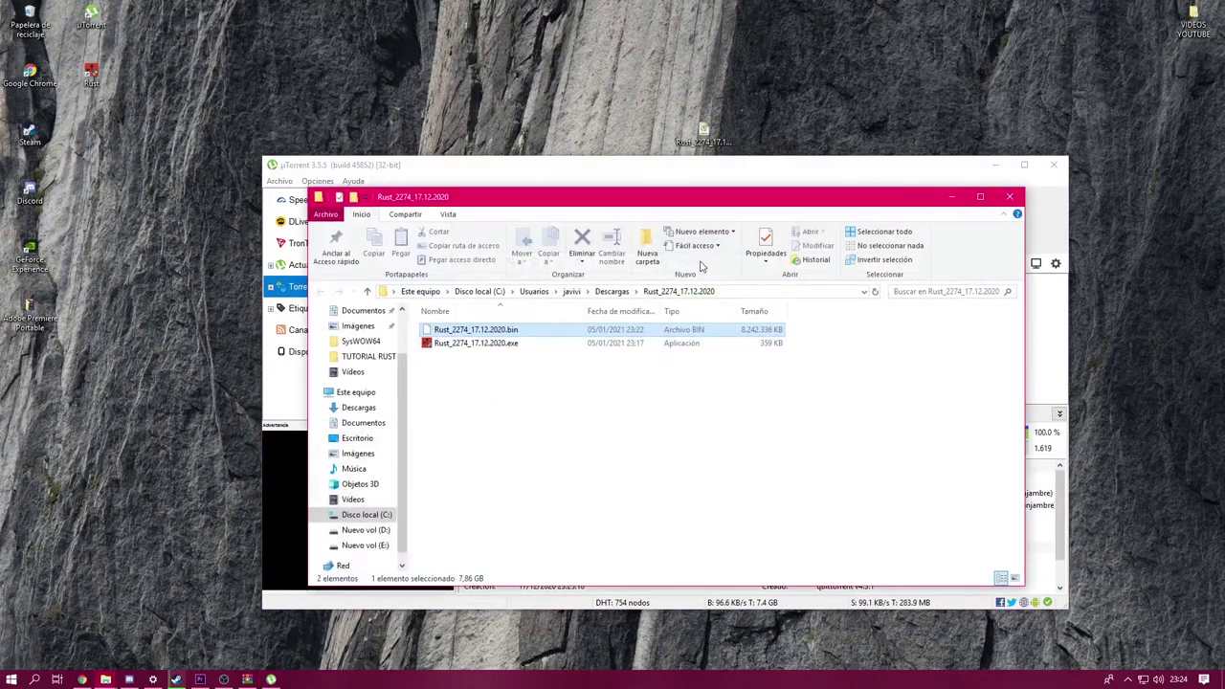
Run Rust_2274_17.12.2020.exe as administrator past the SmartScreen block, minimize µTorrent and bring the installer forward.
{"action": "left_click", "coordinate": [512, 344]}
{"action": "right_click", "coordinate": [512, 344]}
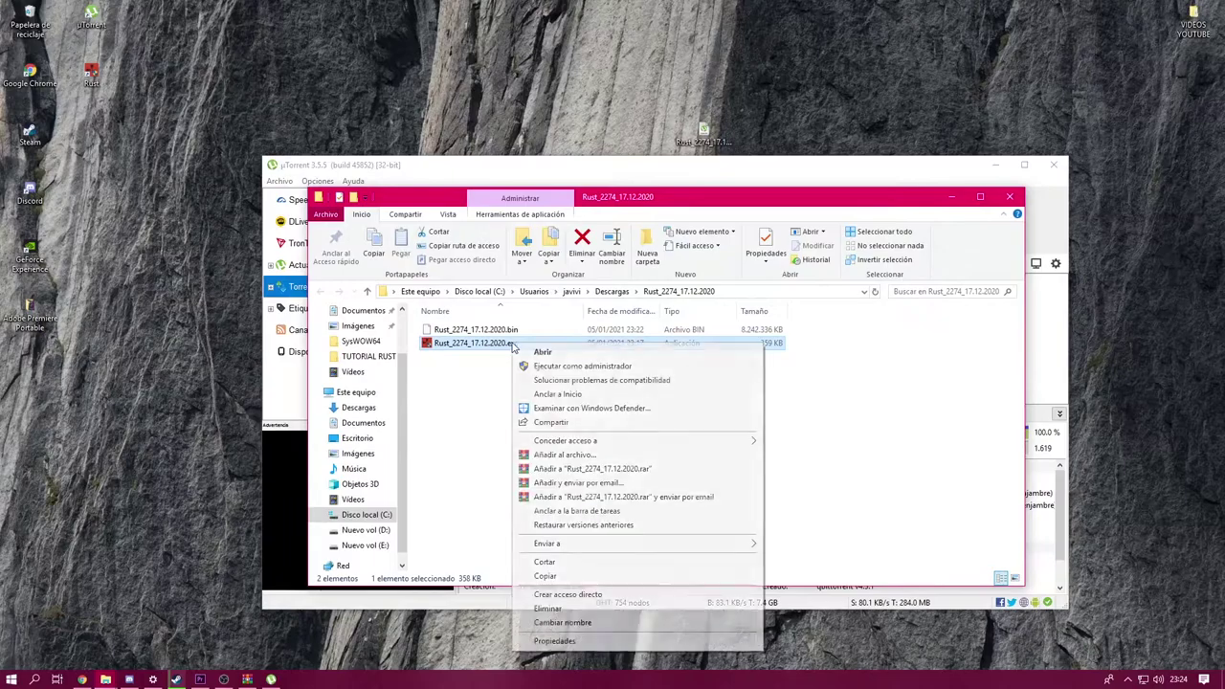
{"action": "left_click", "coordinate": [574, 367]}
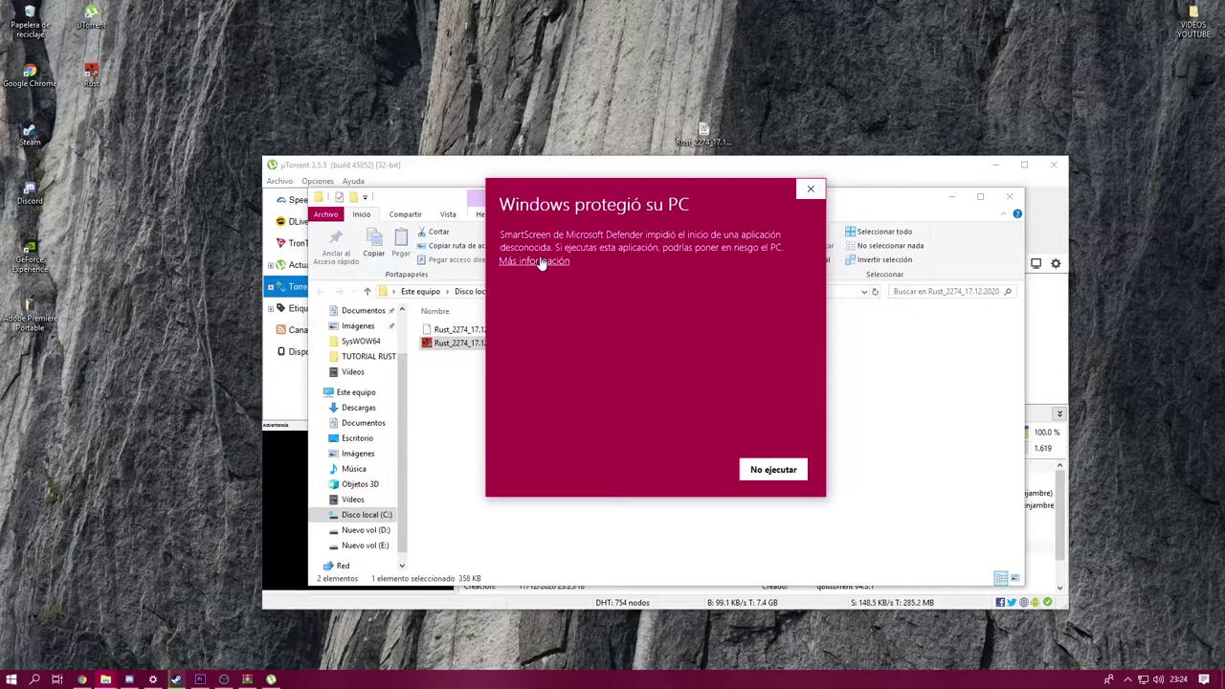
{"action": "left_click", "coordinate": [541, 261]}
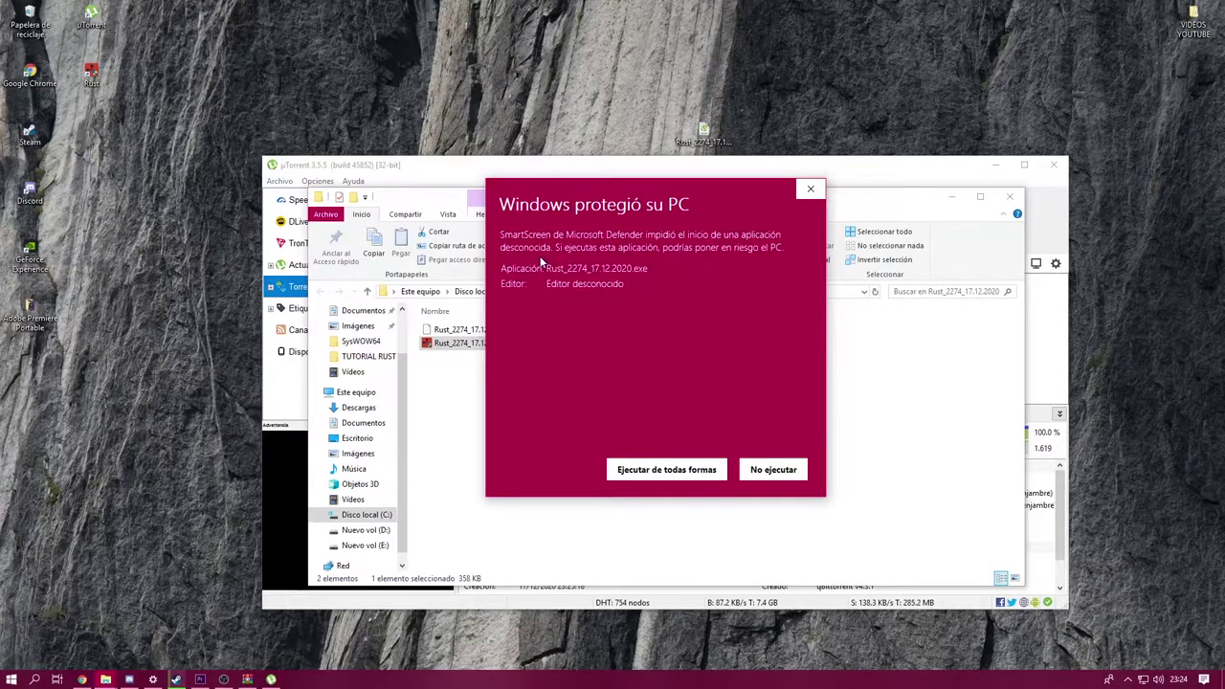
{"action": "left_click", "coordinate": [642, 483]}
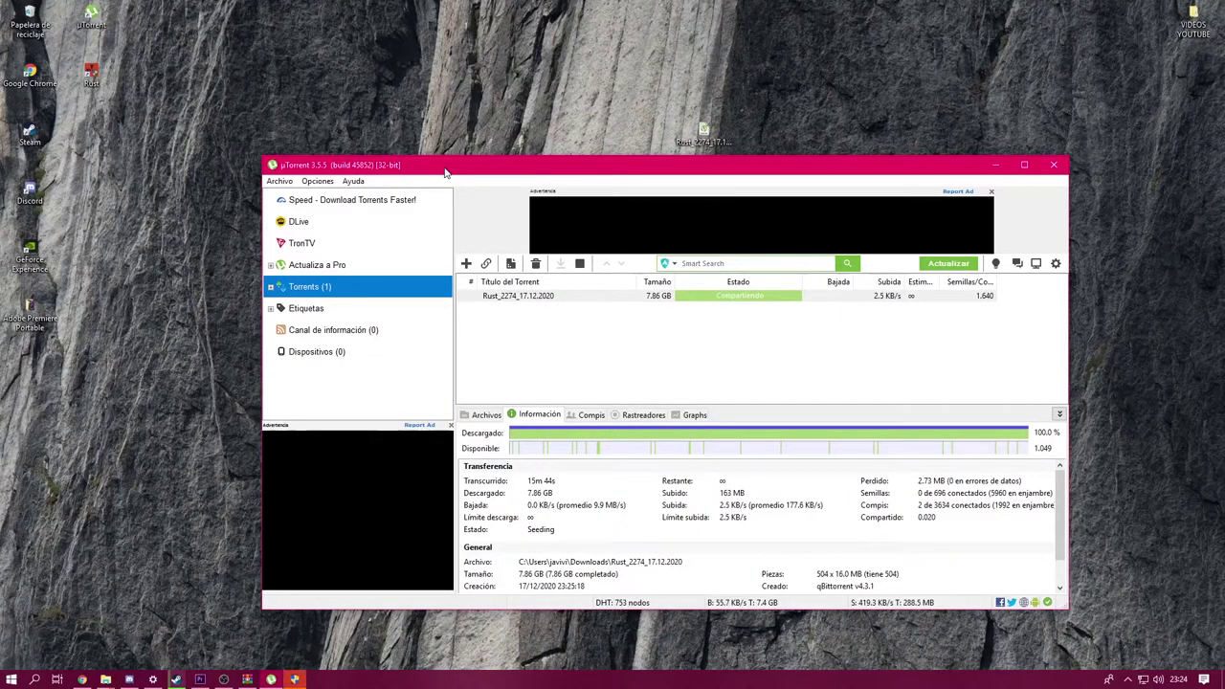
{"action": "left_click", "coordinate": [996, 164]}
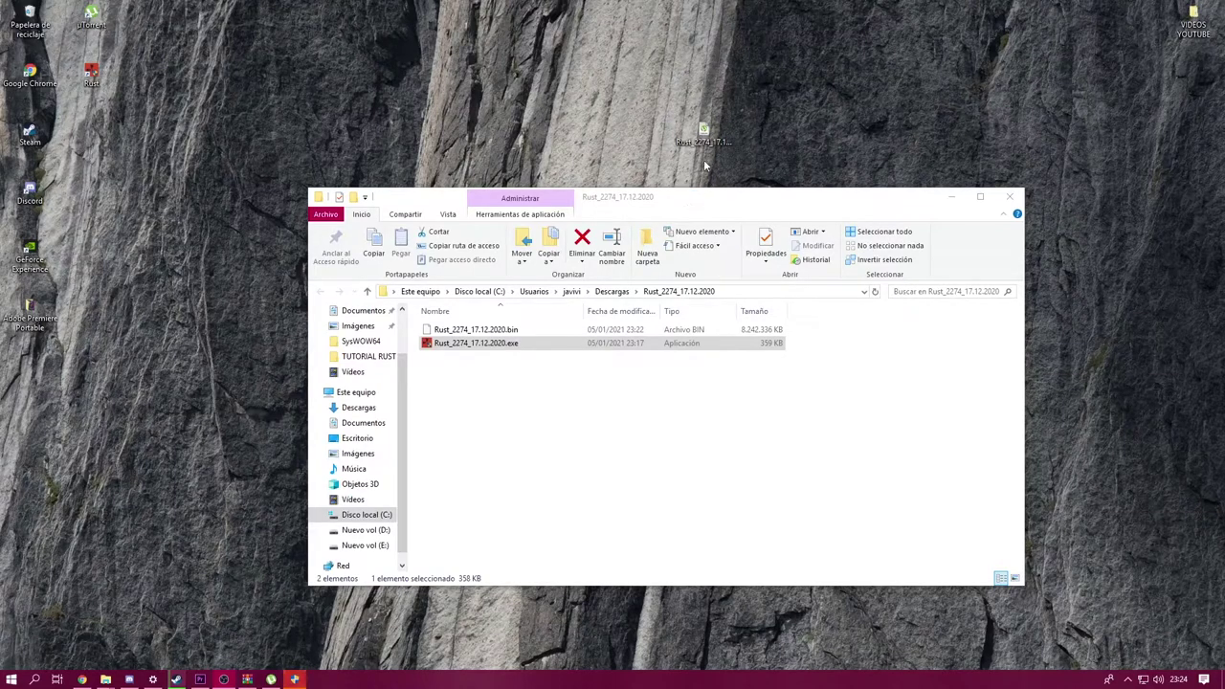
{"action": "left_click", "coordinate": [297, 679]}
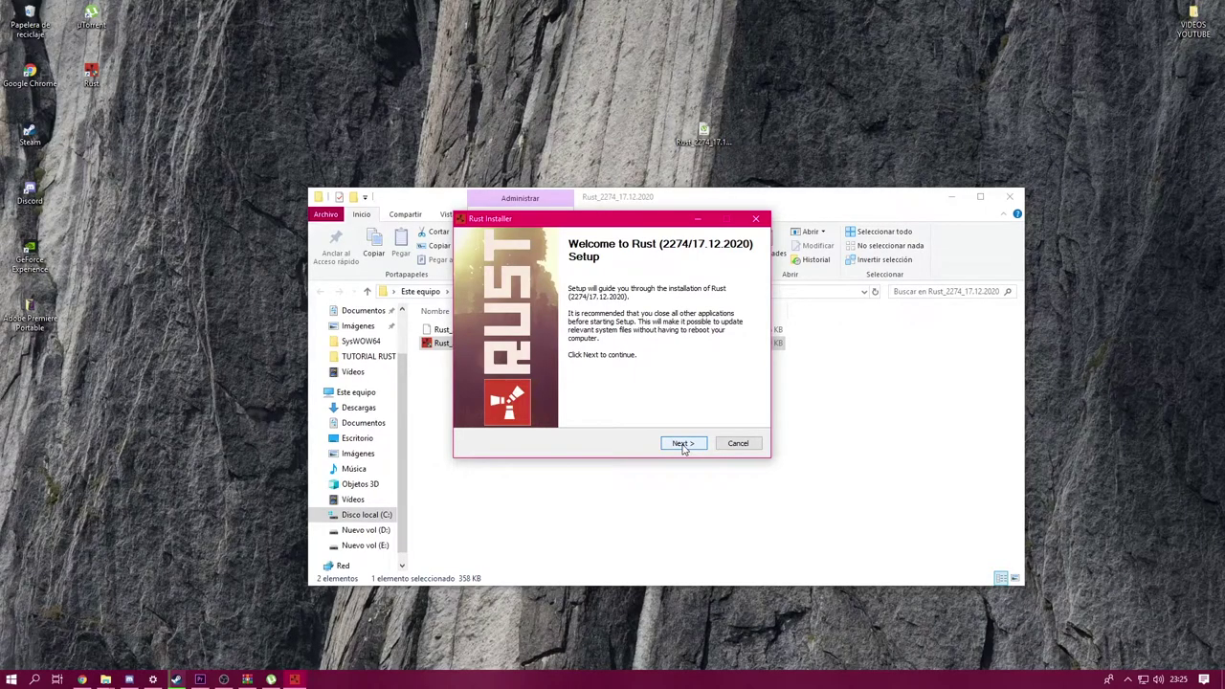
Set the Rust installer's destination folder to E:\Rust and continue to the component selection.
{"action": "left_click", "coordinate": [682, 444]}
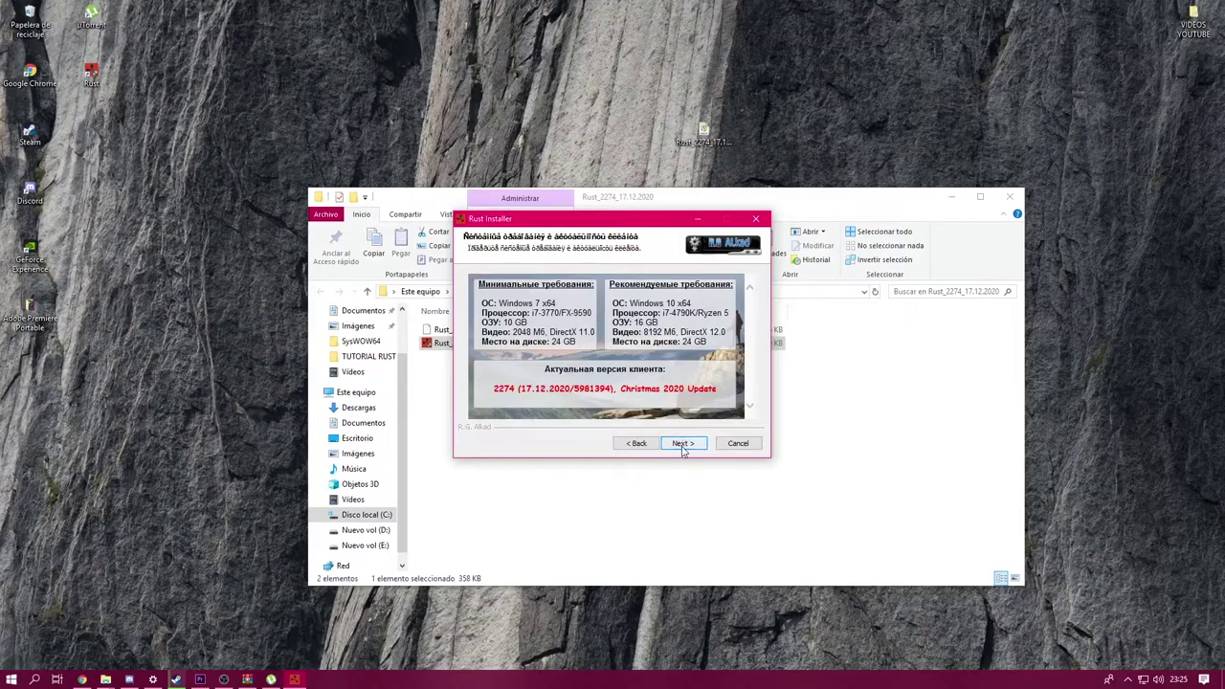
{"action": "left_click", "coordinate": [681, 443]}
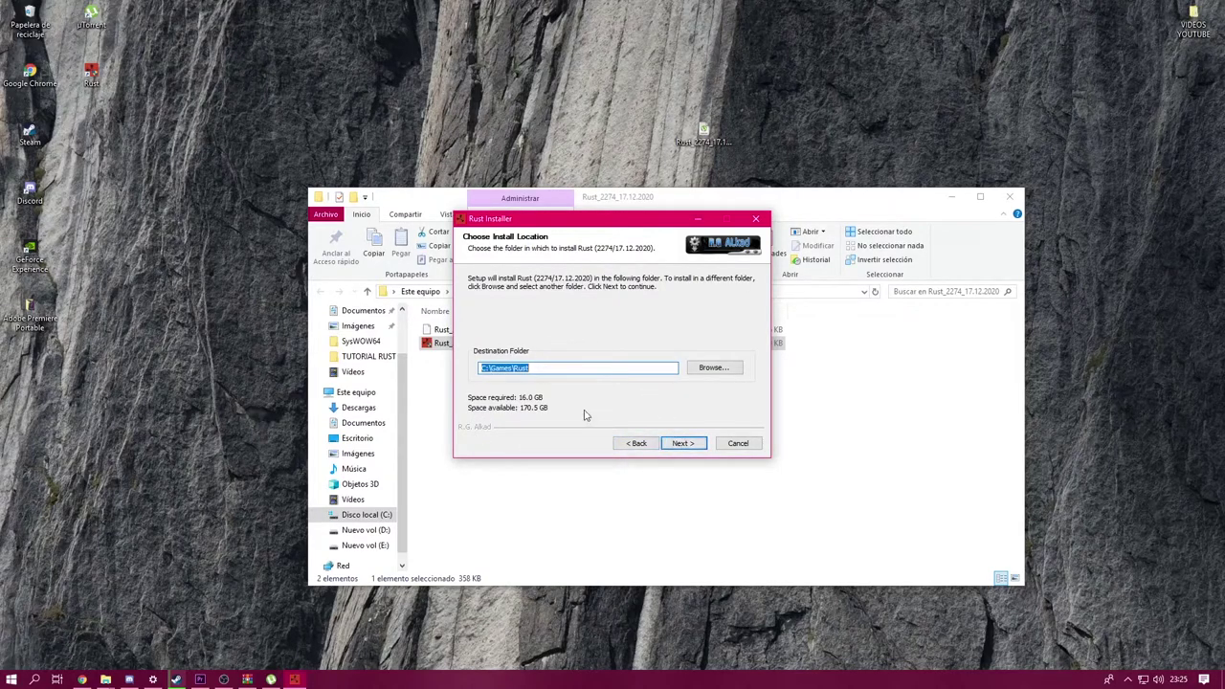
{"action": "left_click", "coordinate": [708, 371]}
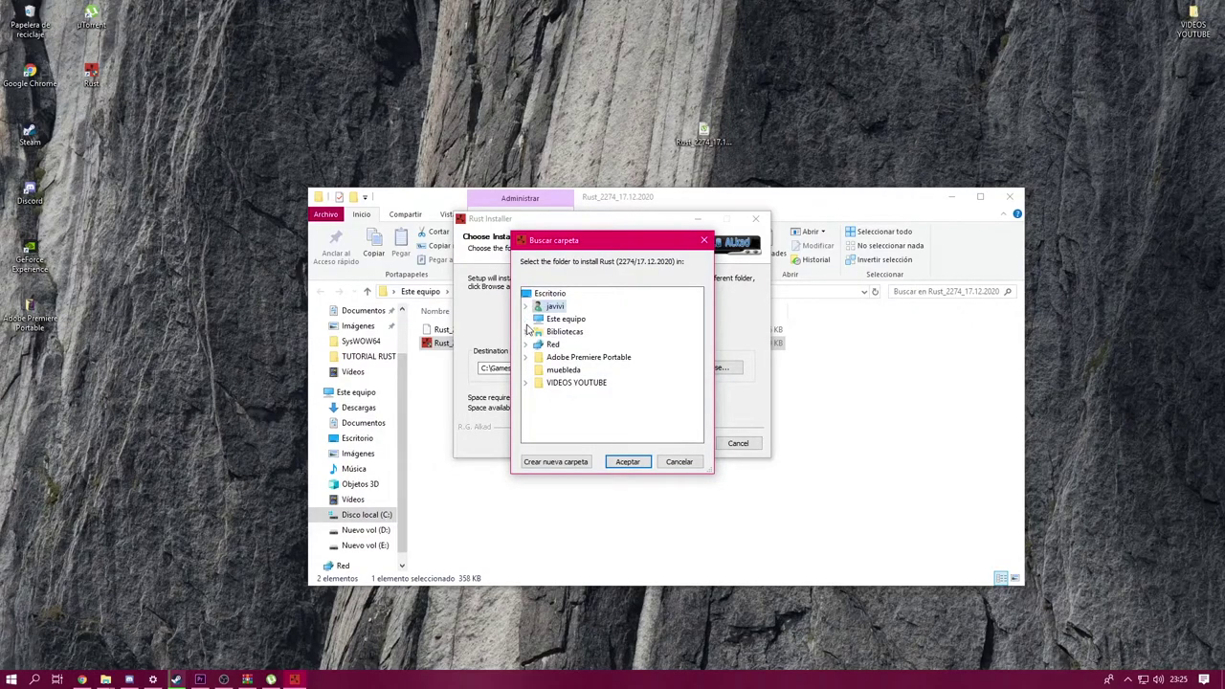
{"action": "left_click", "coordinate": [526, 318]}
{"action": "scroll", "coordinate": [565, 376], "scroll_direction": "down", "scroll_amount": 2}
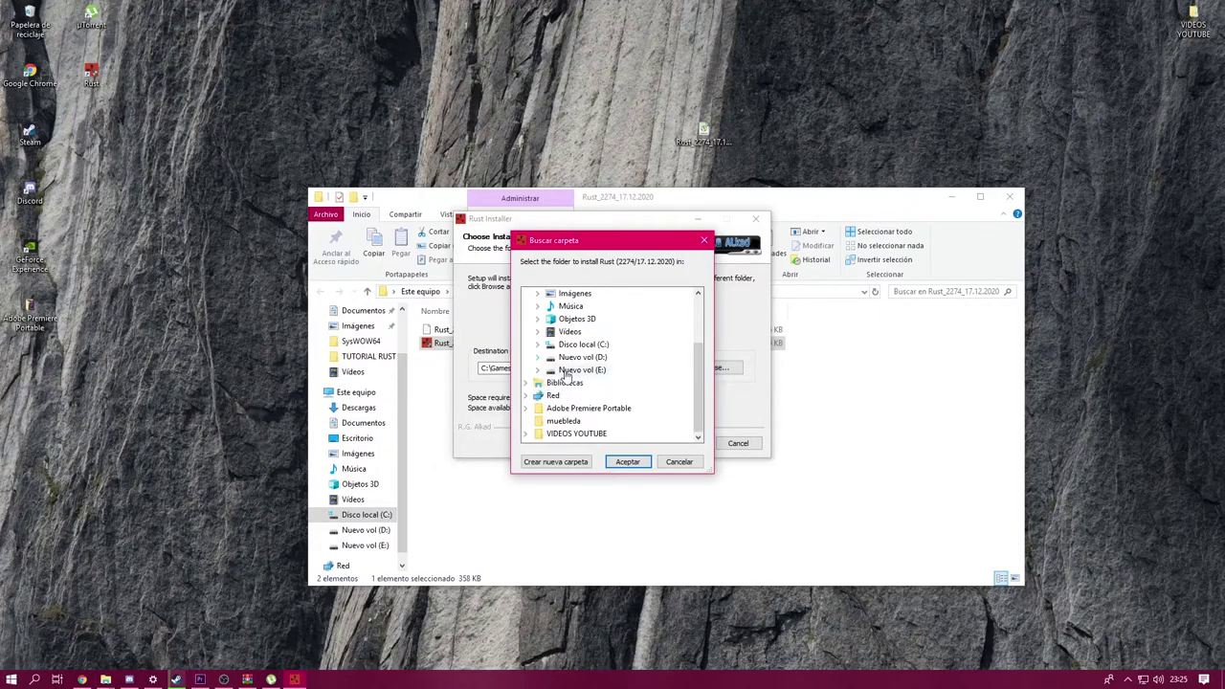
{"action": "left_click", "coordinate": [572, 370]}
{"action": "left_click", "coordinate": [578, 383]}
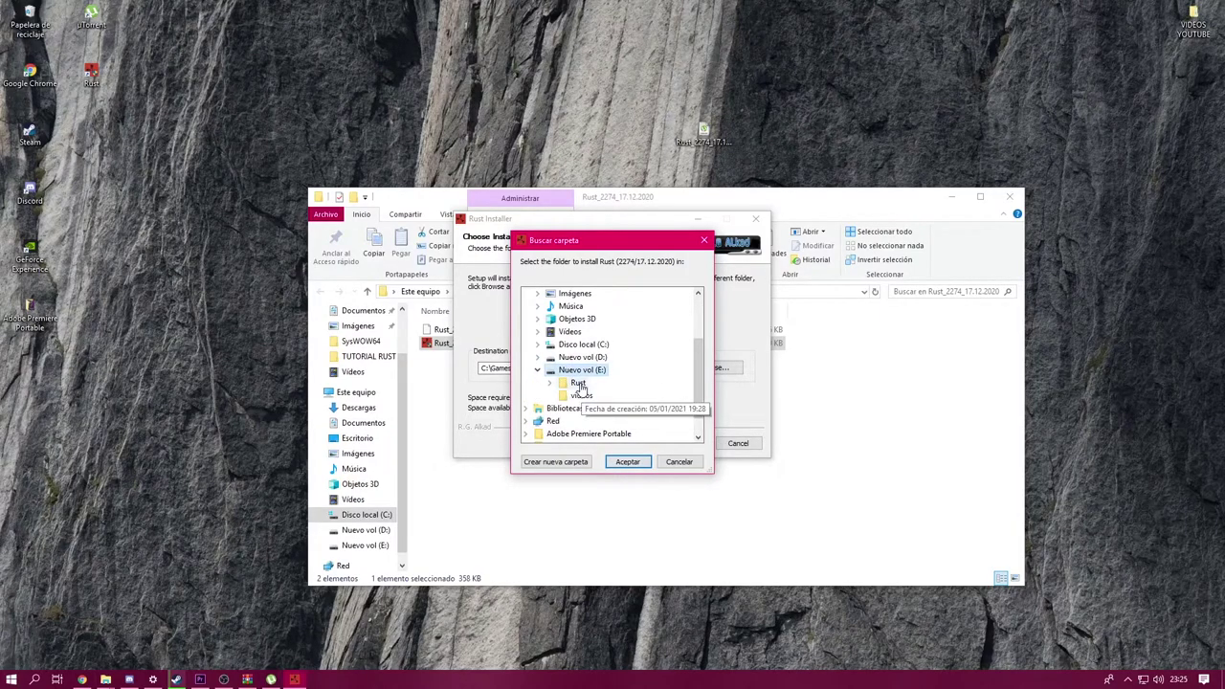
{"action": "left_click", "coordinate": [624, 463]}
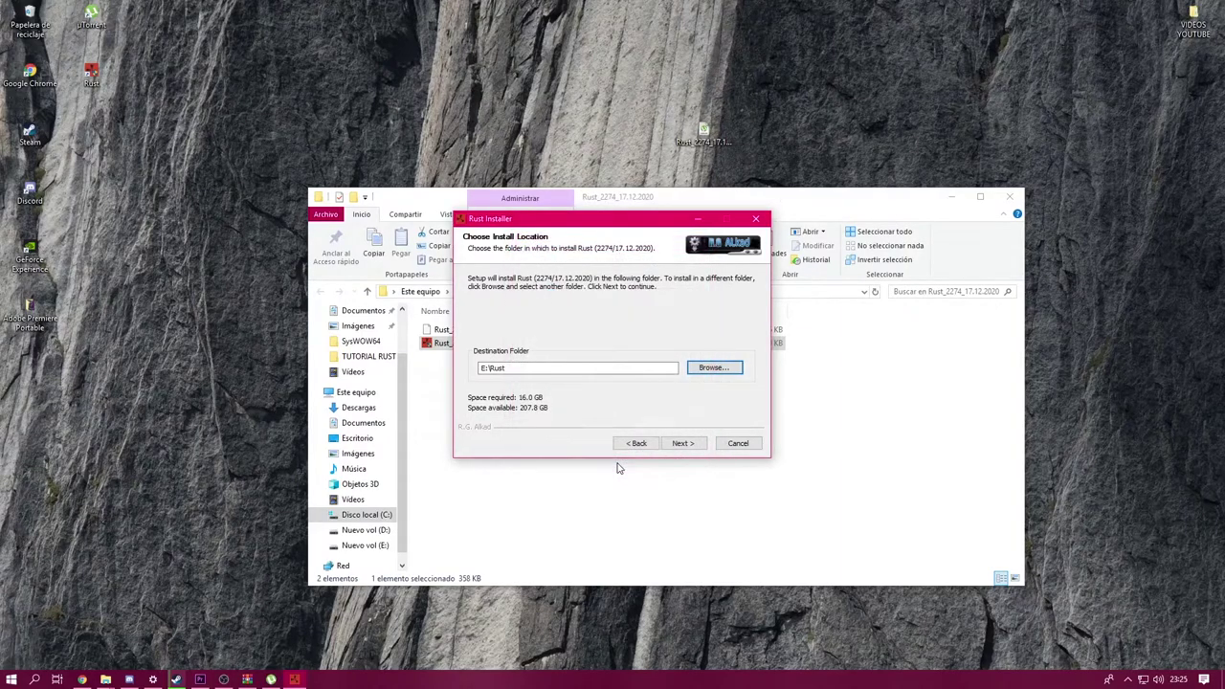
{"action": "left_click", "coordinate": [680, 445]}
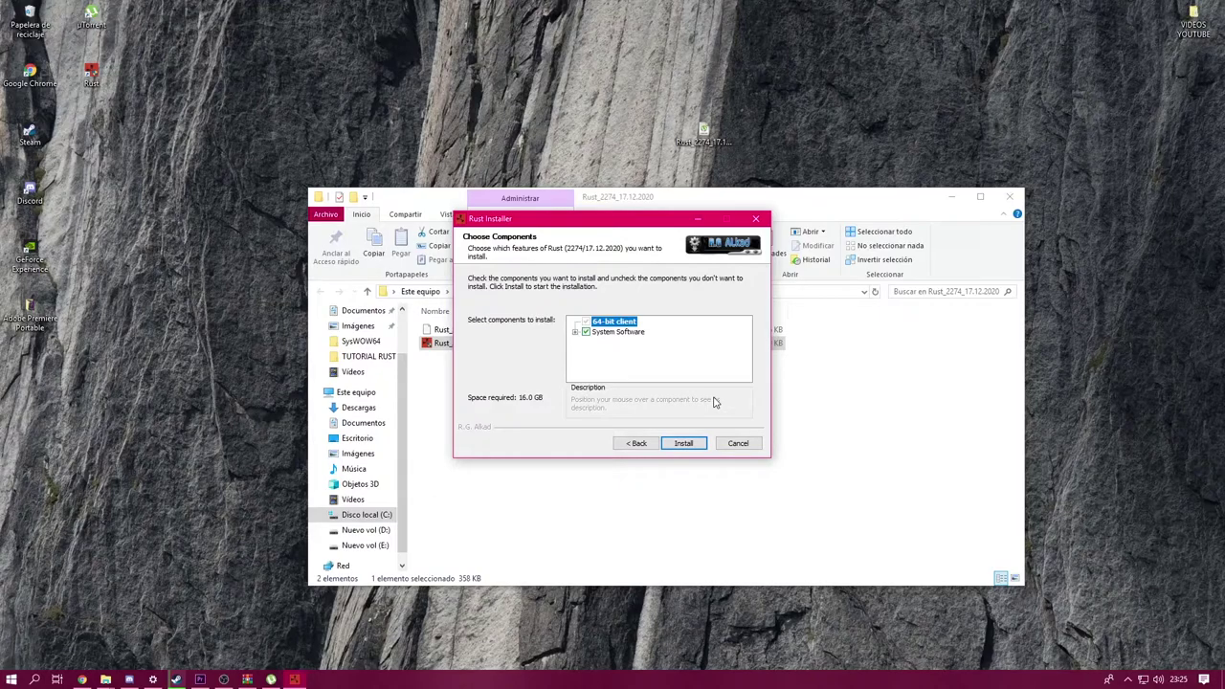
Quit the Rust setup without starting the installation.
{"action": "left_click", "coordinate": [756, 219]}
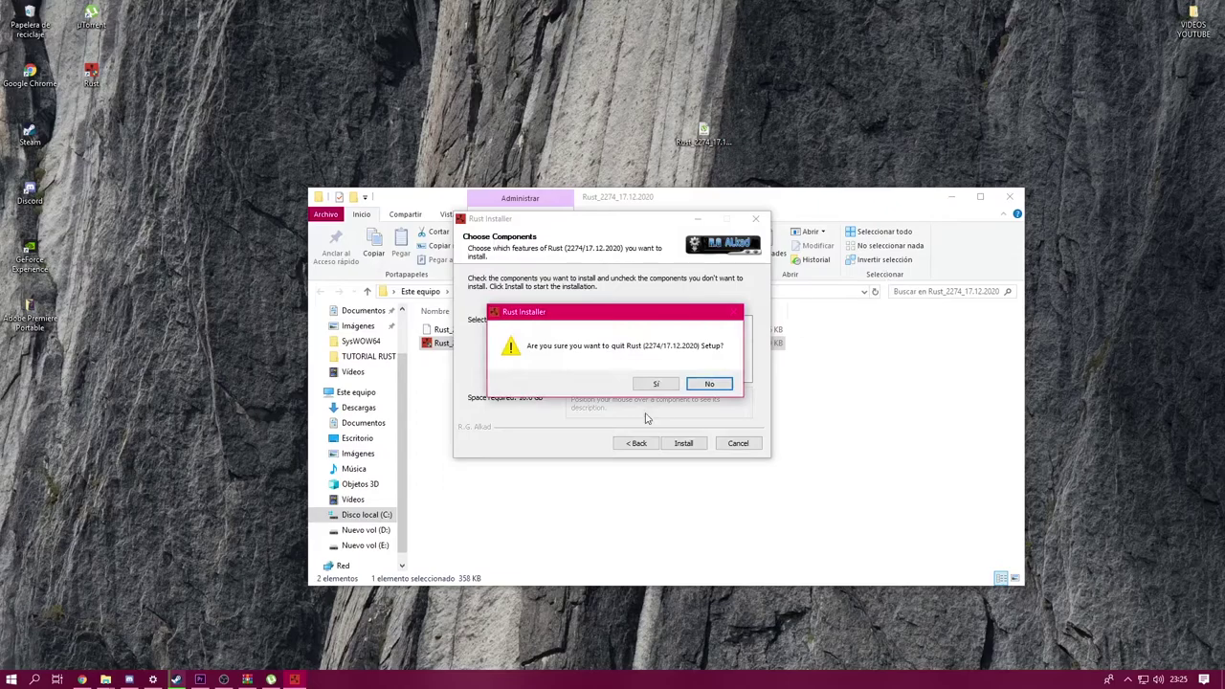
{"action": "left_click", "coordinate": [657, 385]}
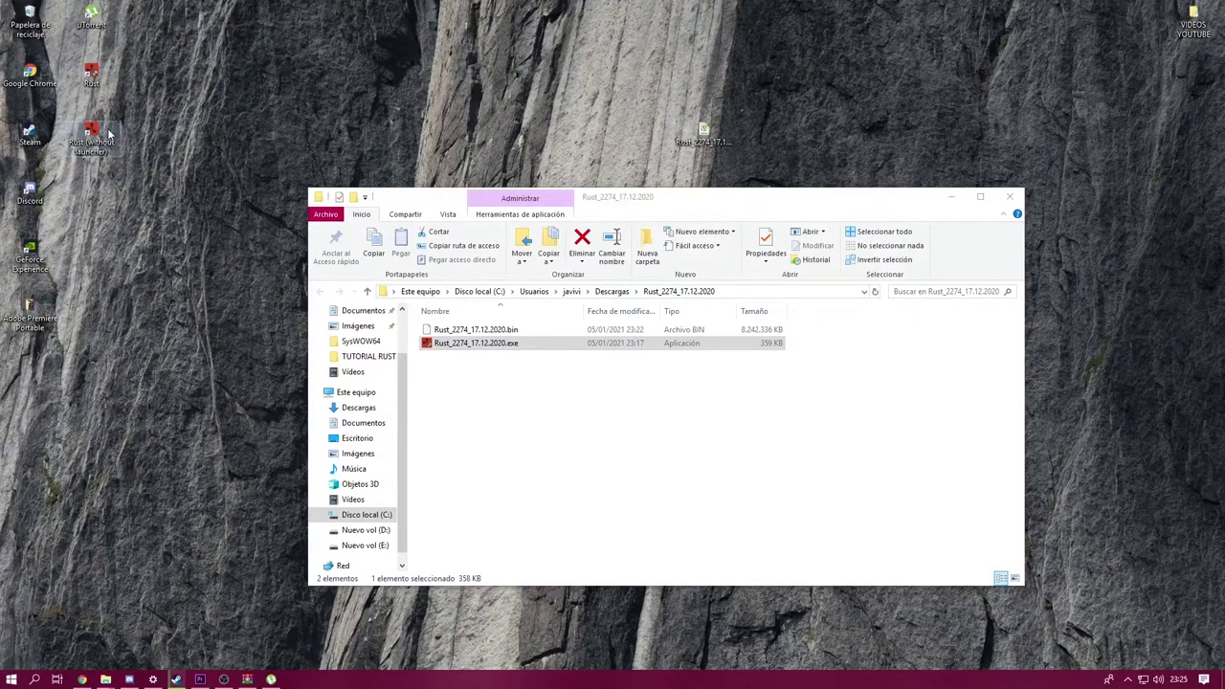
Run the "Rust (without launcher)" desktop shortcut as administrator.
{"action": "right_click", "coordinate": [94, 136]}
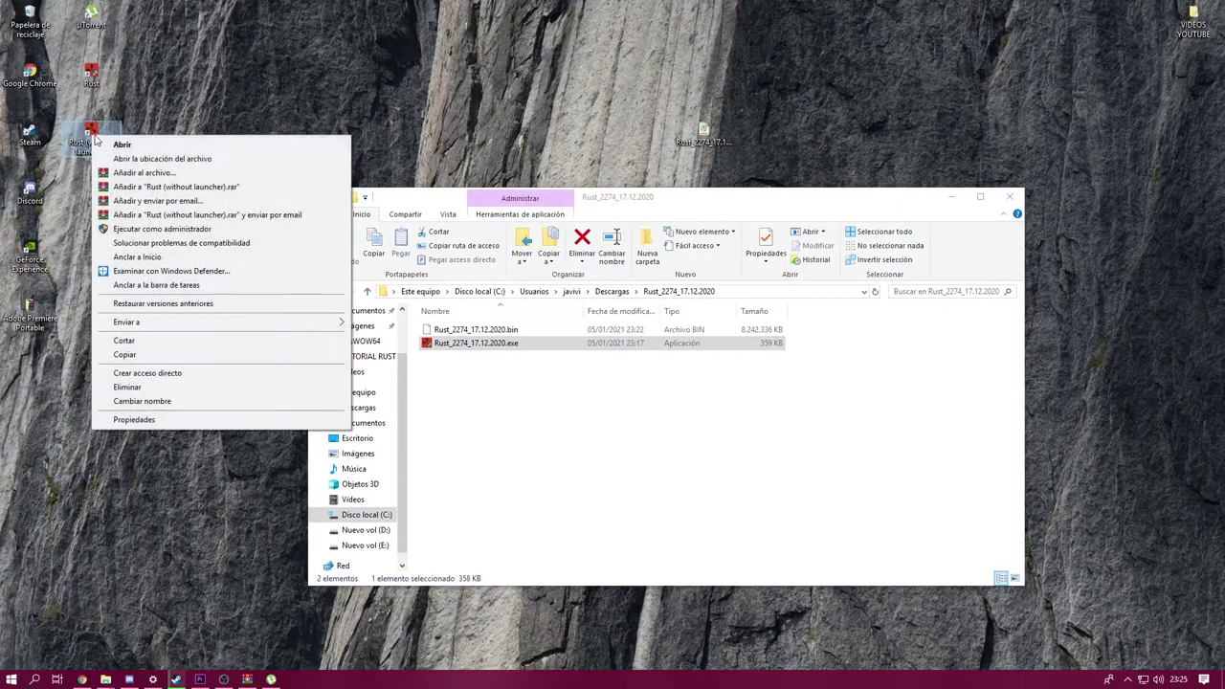
{"action": "left_click", "coordinate": [137, 229]}
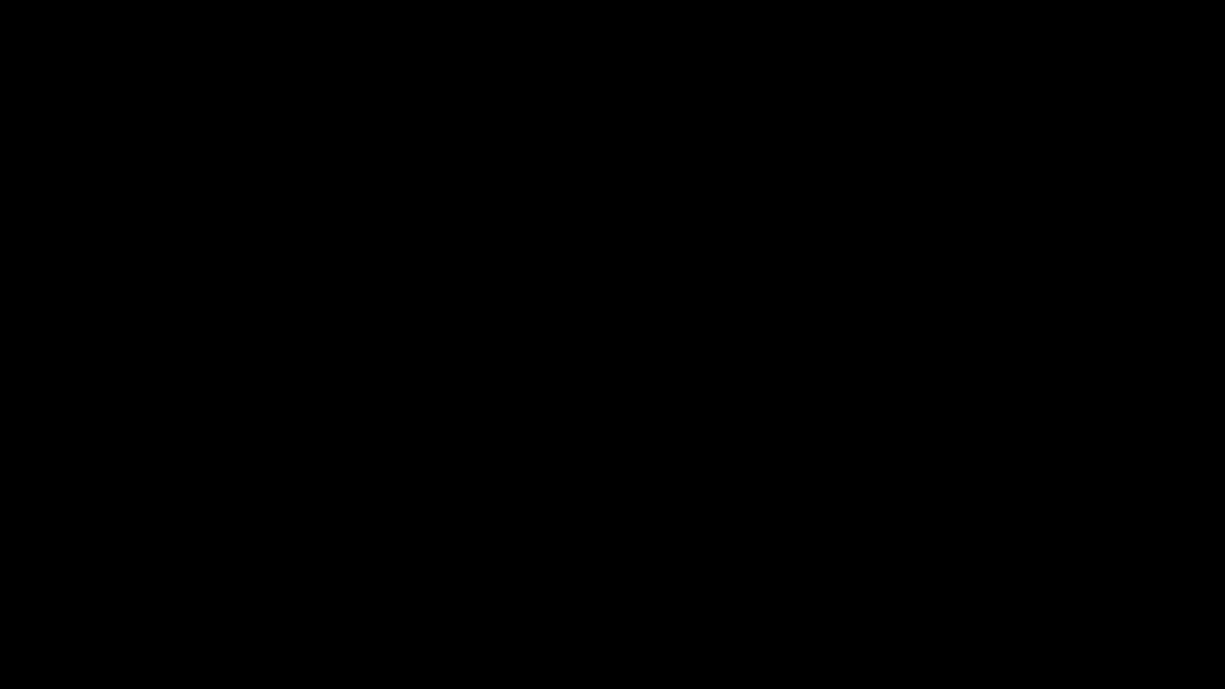